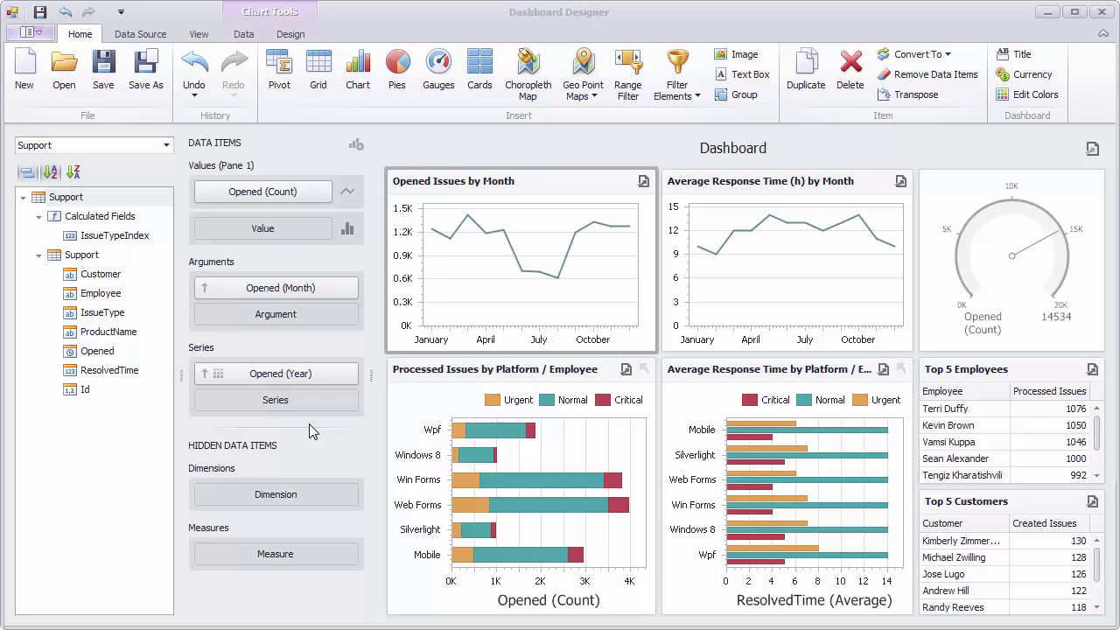
- Inspect the data bindings of the platform chart, Top 5 Employees grid and gauge, then reselect the monthly chart
click(486, 374)
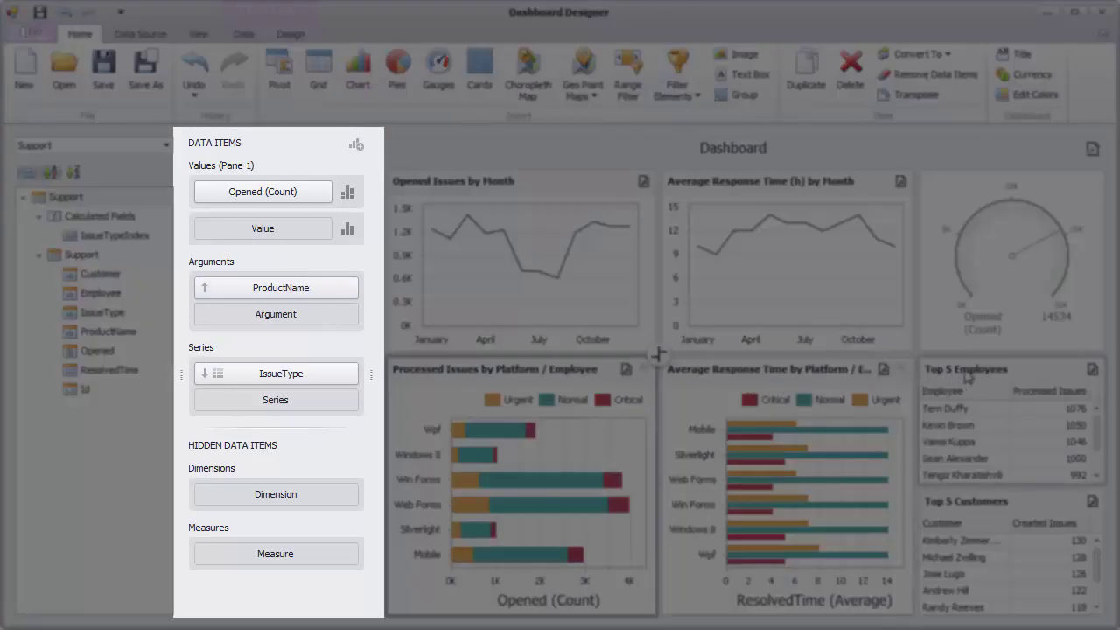
click(994, 374)
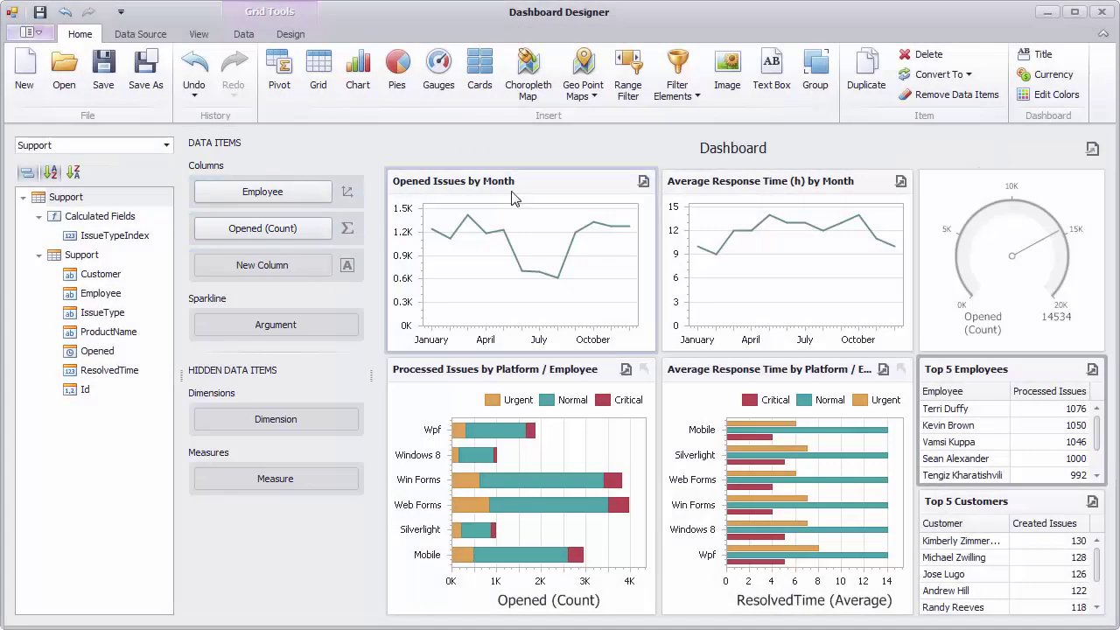
click(963, 225)
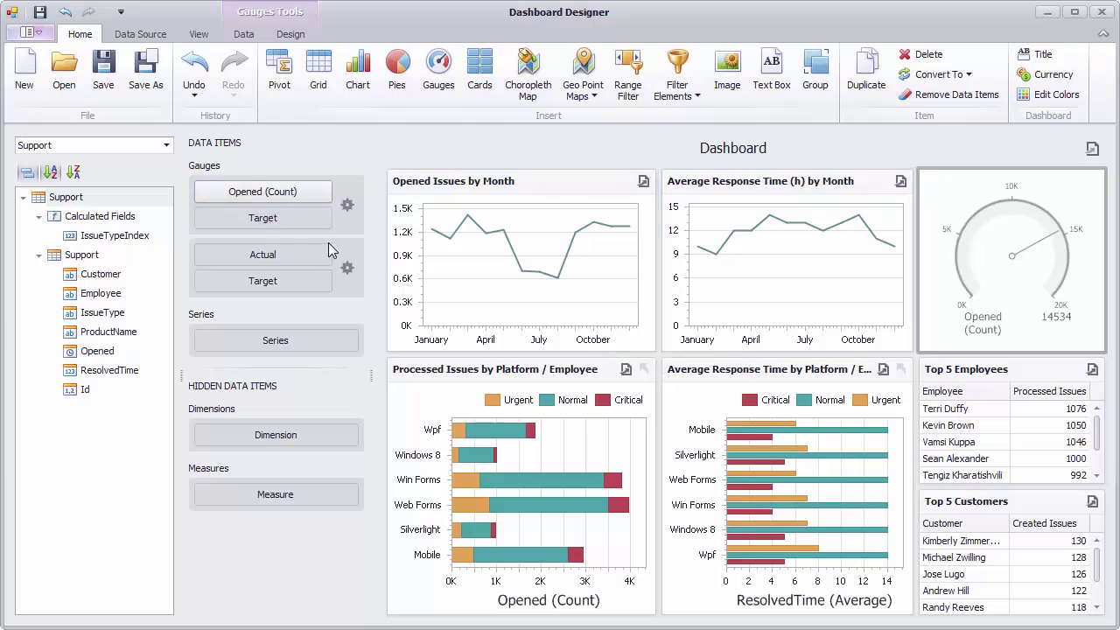
click(528, 188)
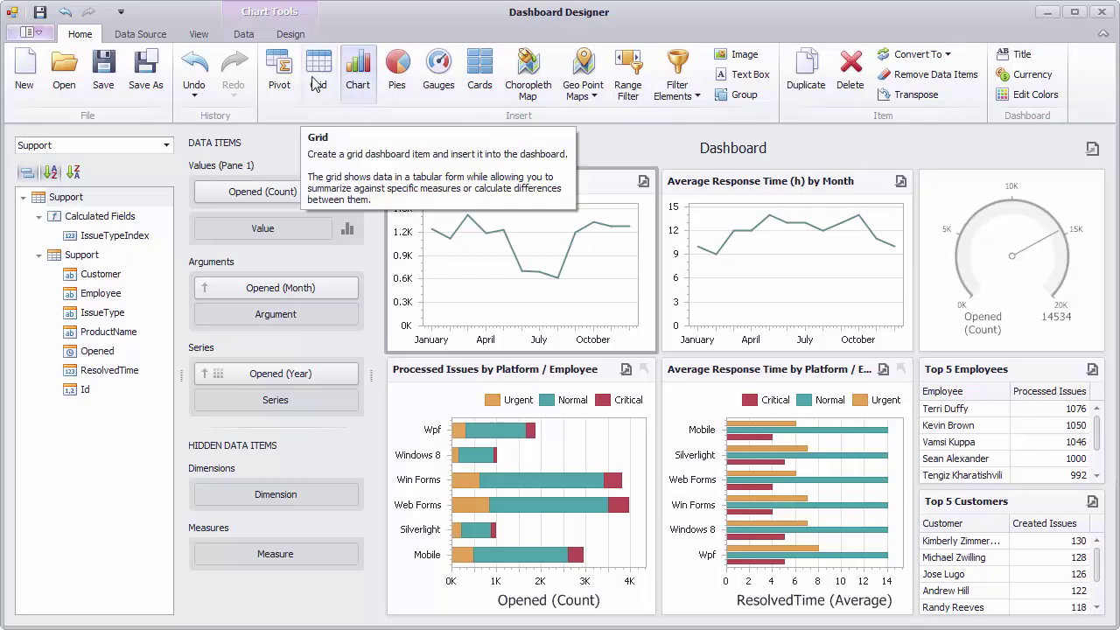
- Show the Data tab's filtering and interactivity options for the Opened Issues by Month chart
click(244, 35)
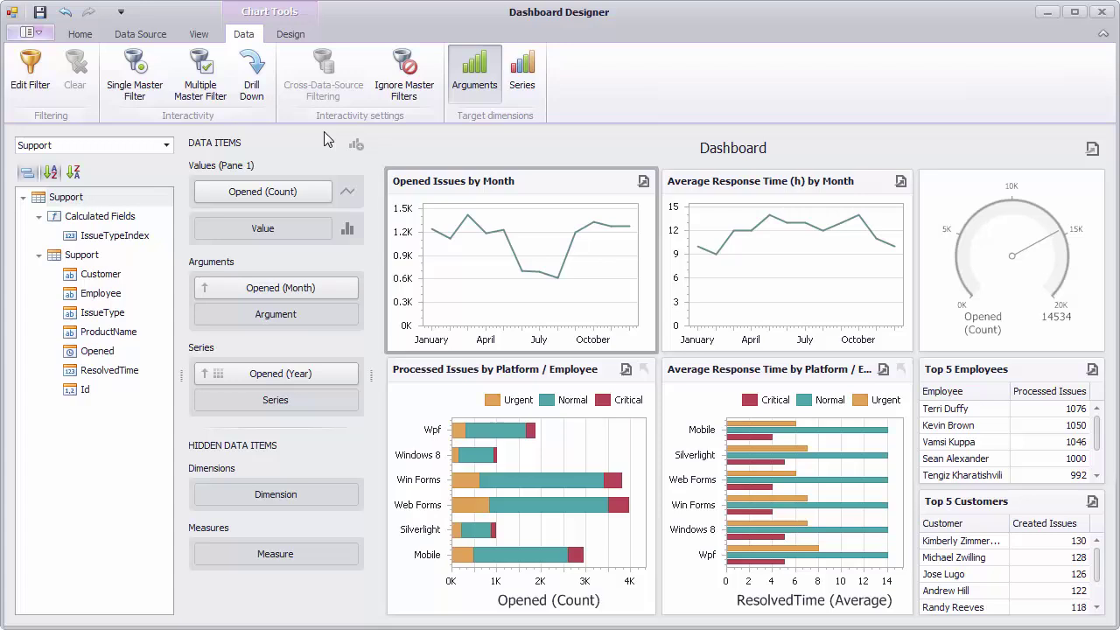
click(978, 193)
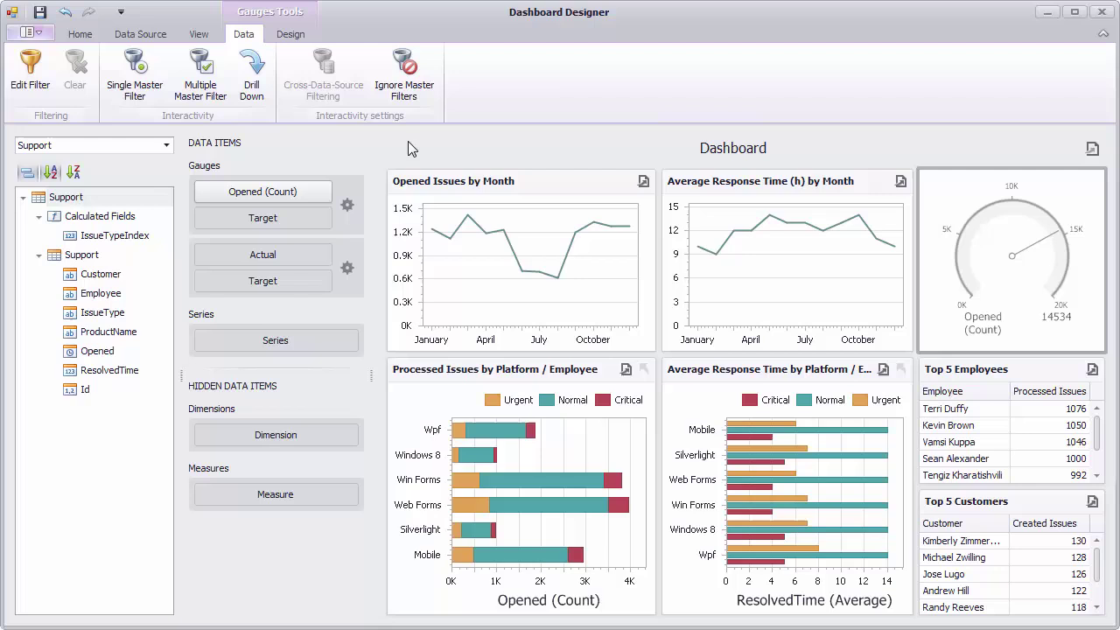
click(529, 187)
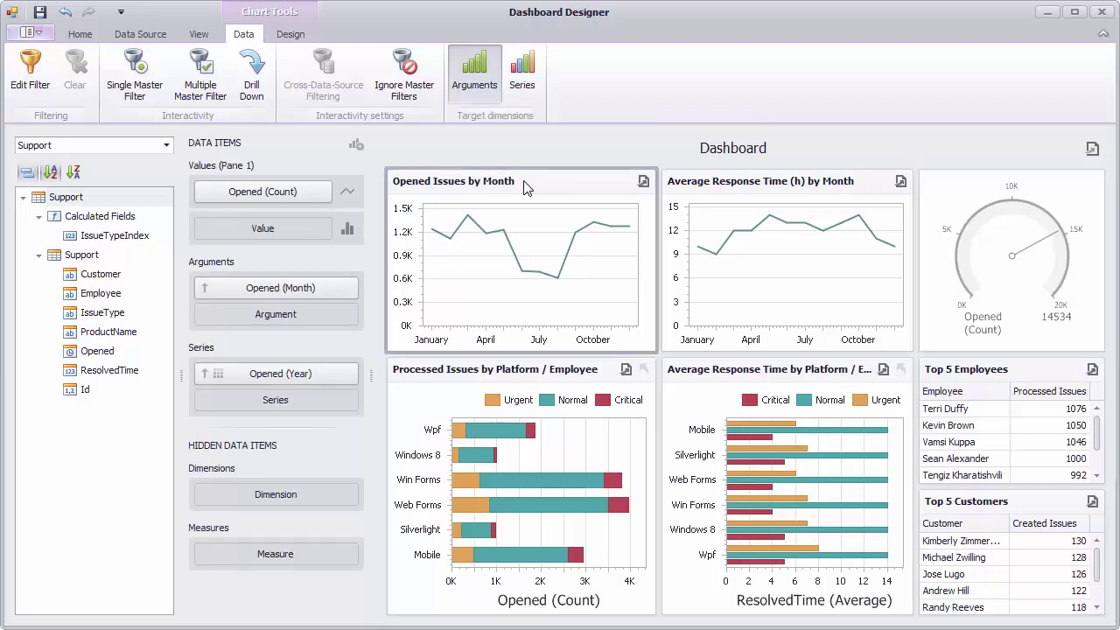
- Browse the monthly chart's Design tab and Series Type gallery, ending back on Design options
click(296, 34)
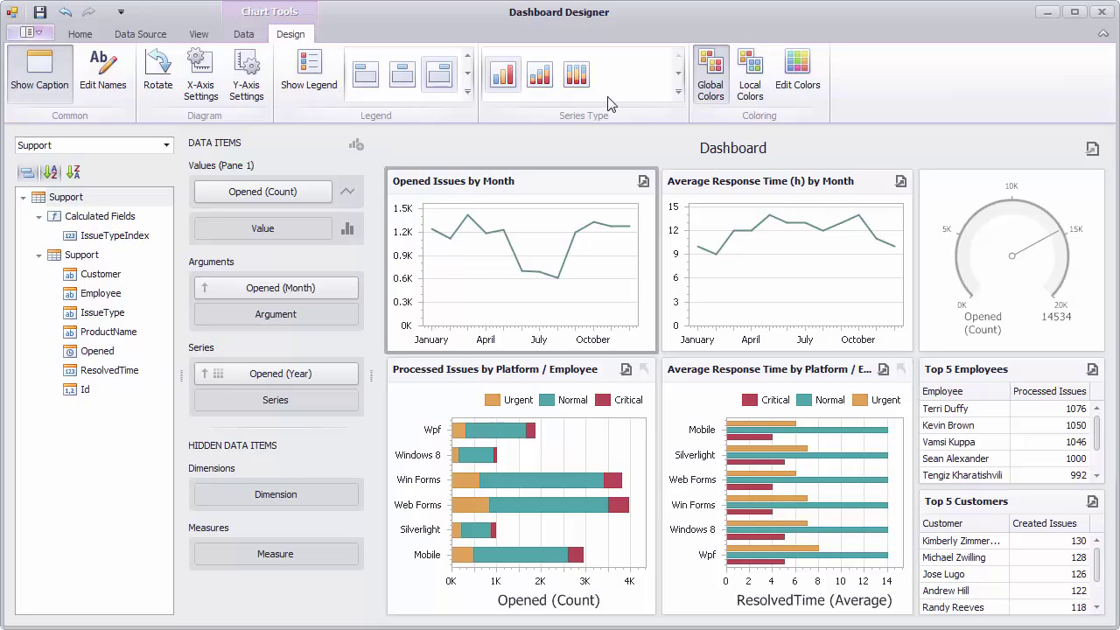
click(678, 91)
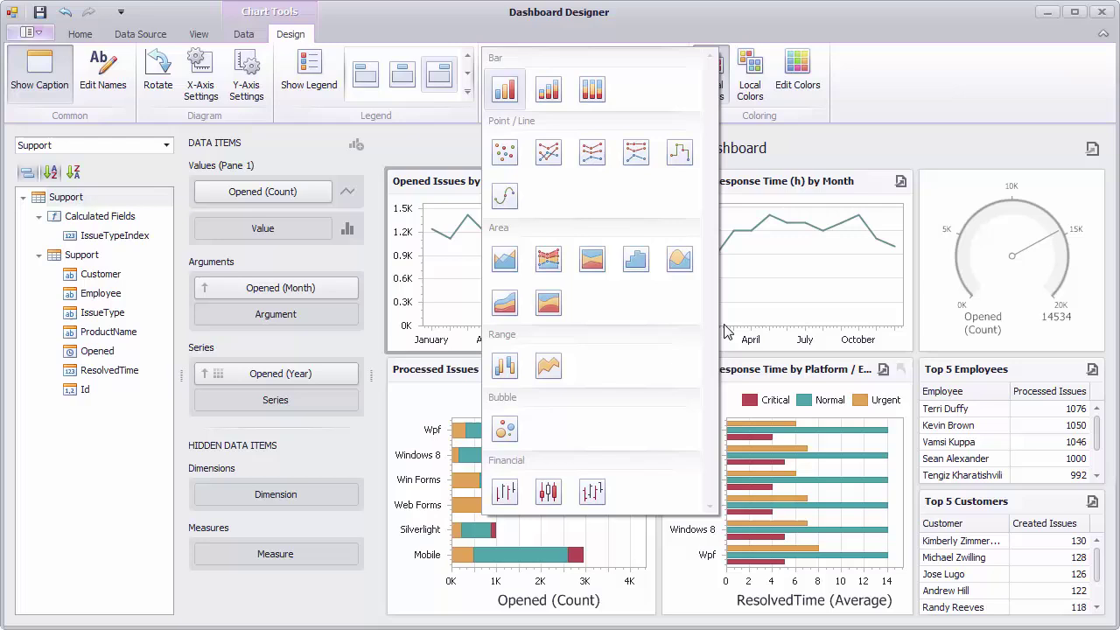
click(967, 218)
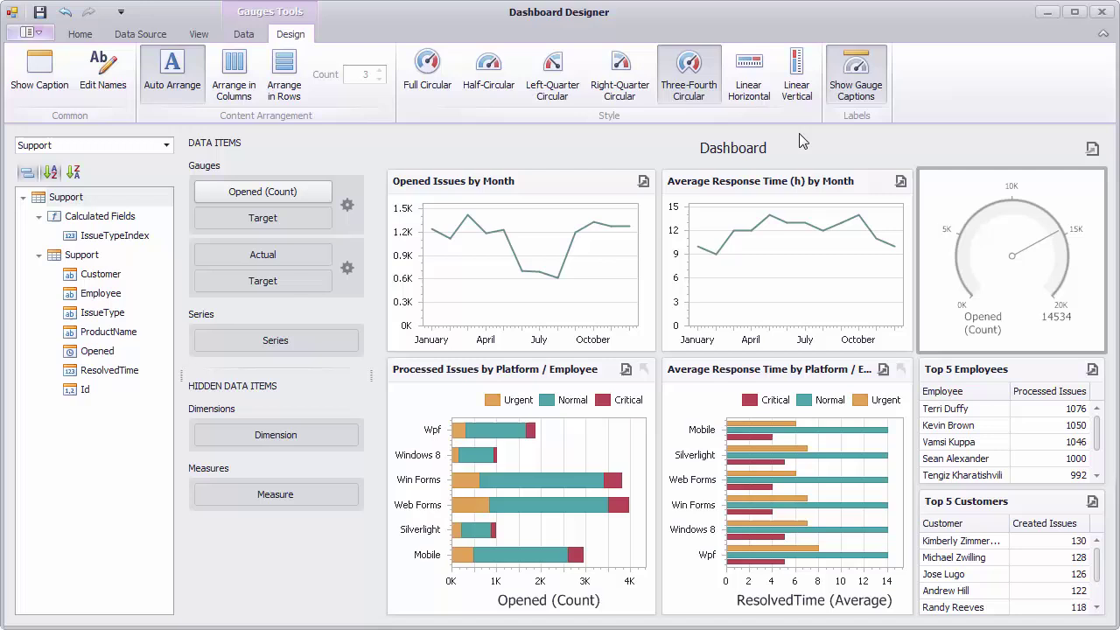
click(530, 185)
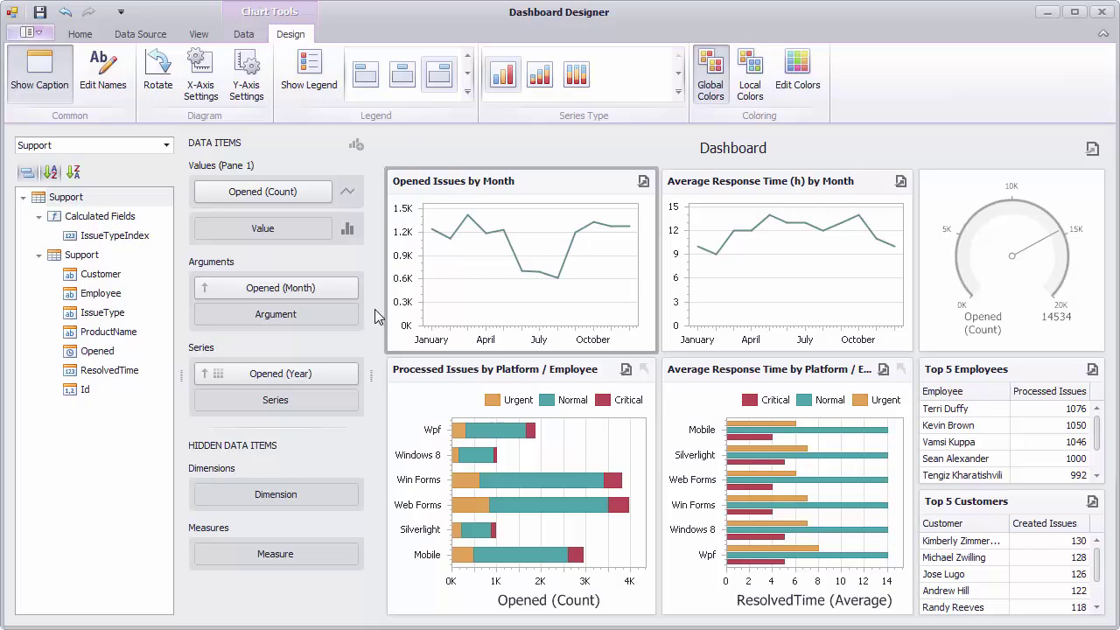
click(243, 35)
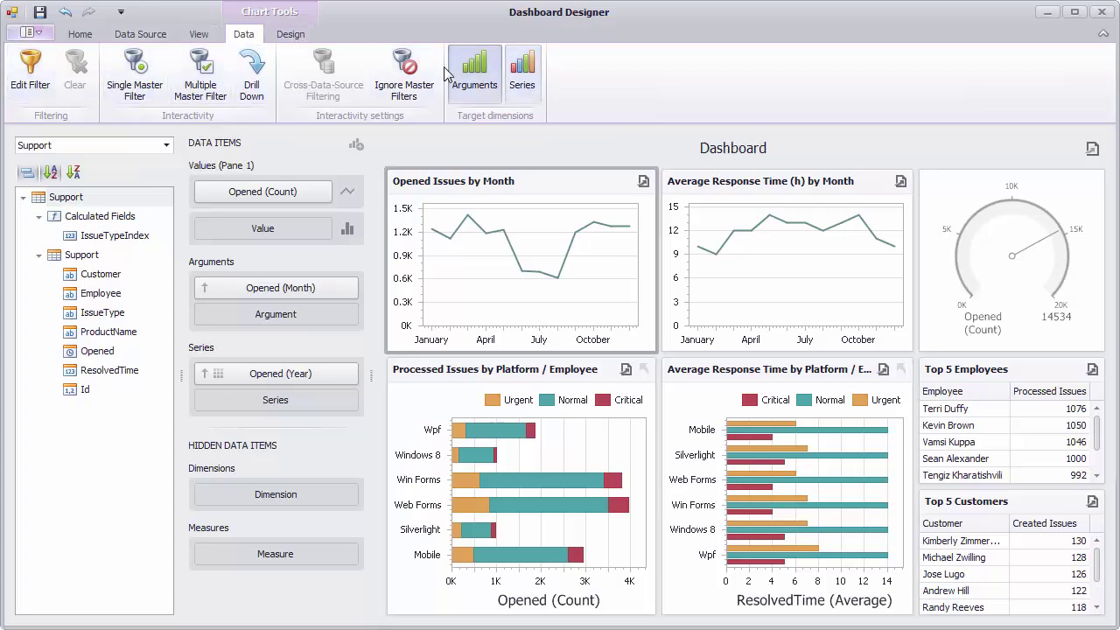
click(291, 35)
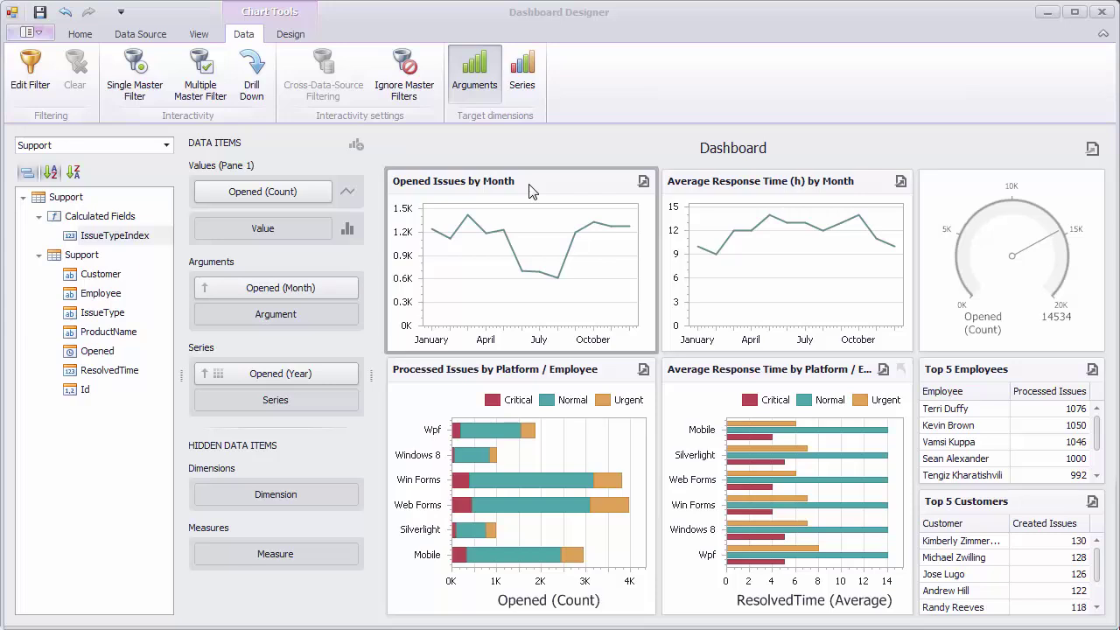
- Start a filter condition on the monthly chart in Edit Filter, then cancel it unapplied
click(40, 74)
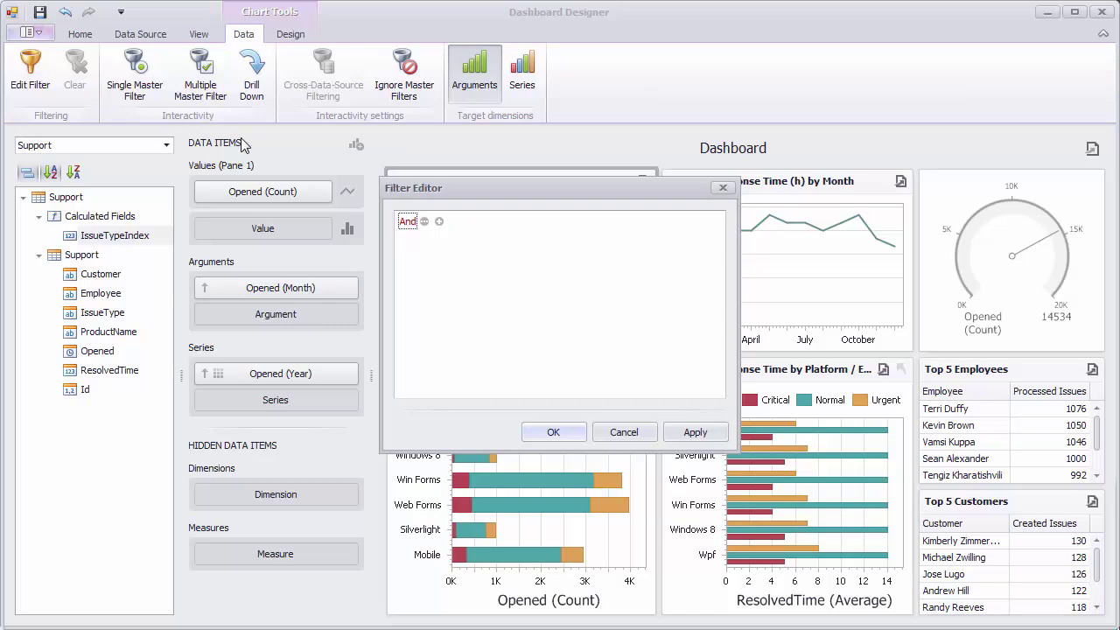
click(439, 221)
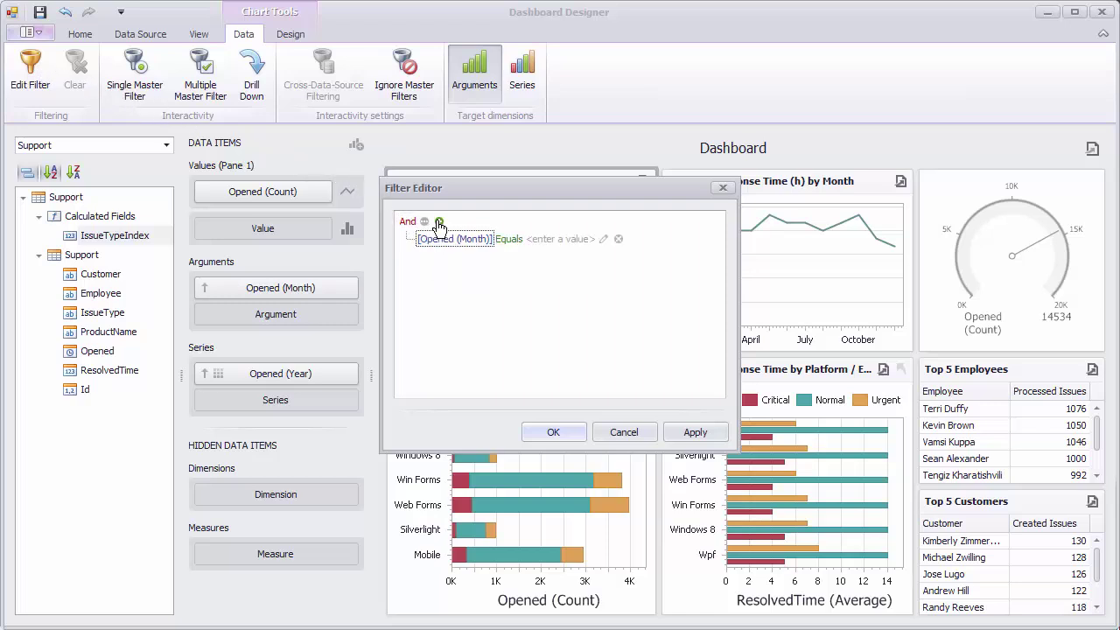
click(477, 242)
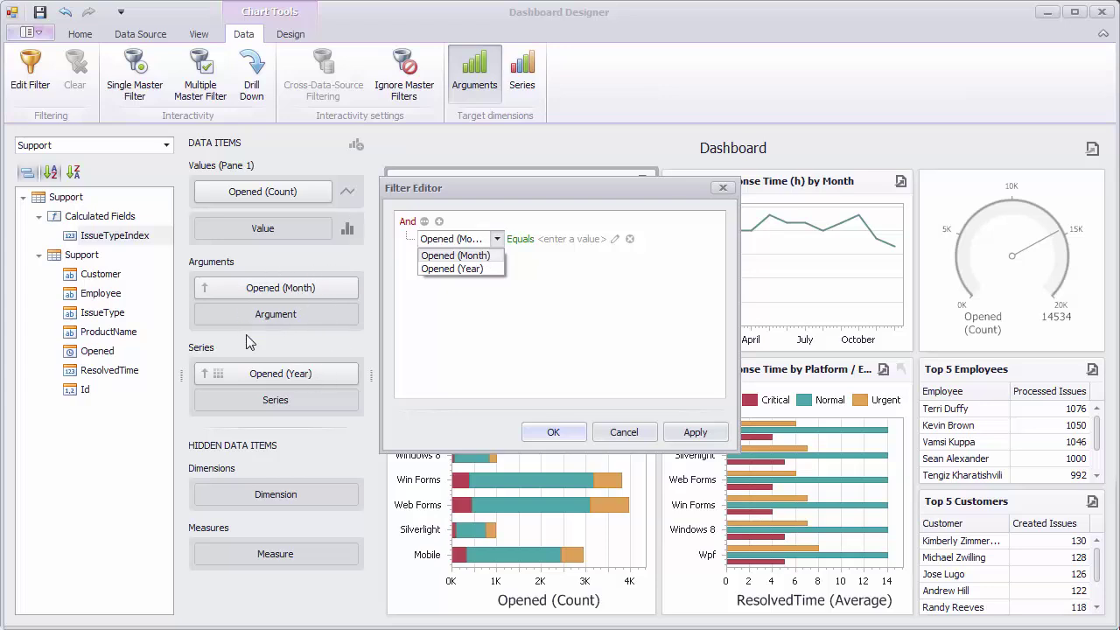
click(637, 432)
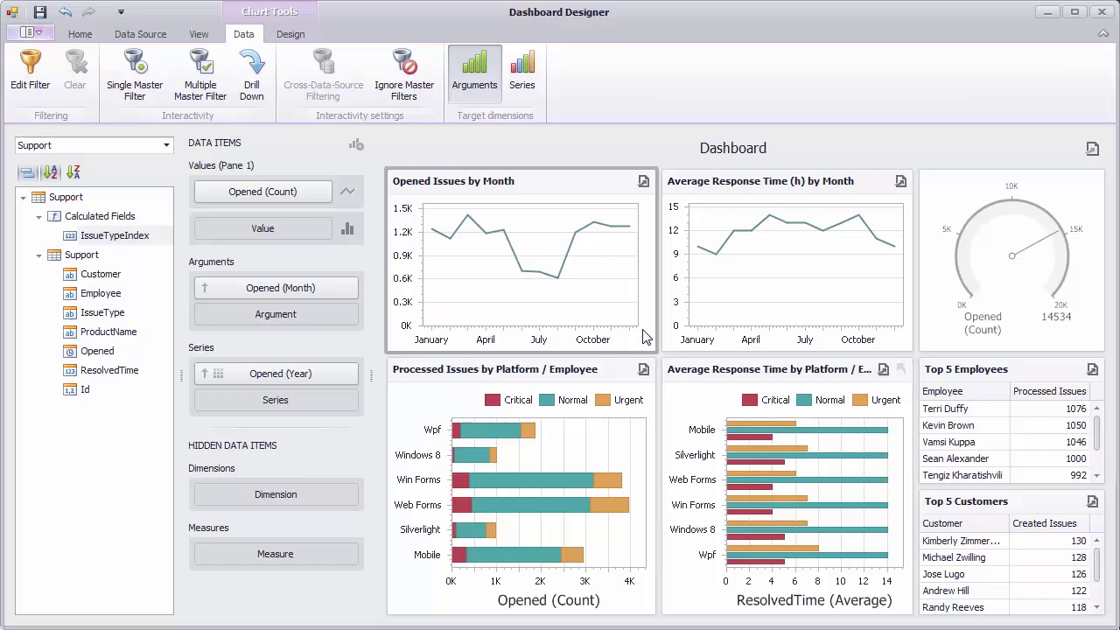
- Add IssueType as a hidden dimension and filter the monthly chart to IssueType begins with 'Critical'
drag(120, 315, 308, 504)
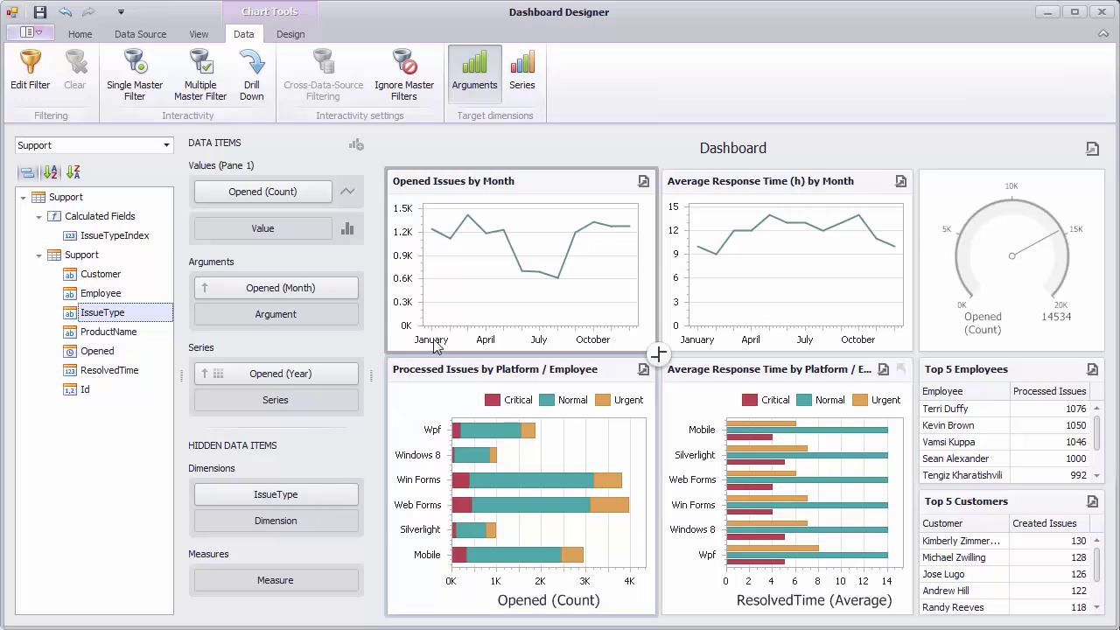
right_click(478, 278)
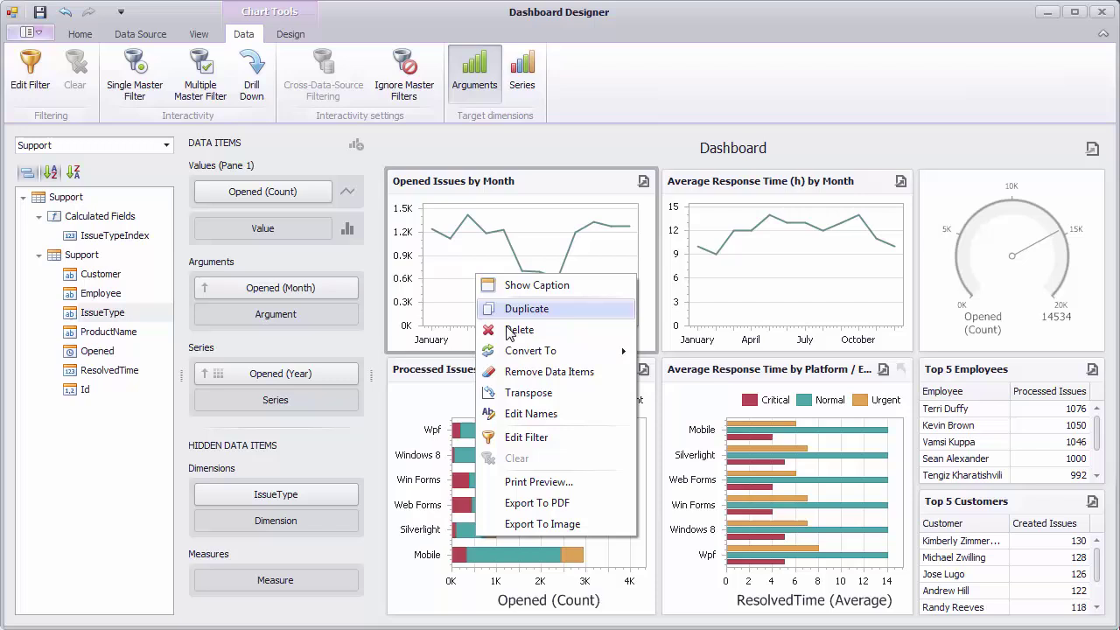
click(576, 437)
drag(503, 199, 723, 306)
click(663, 336)
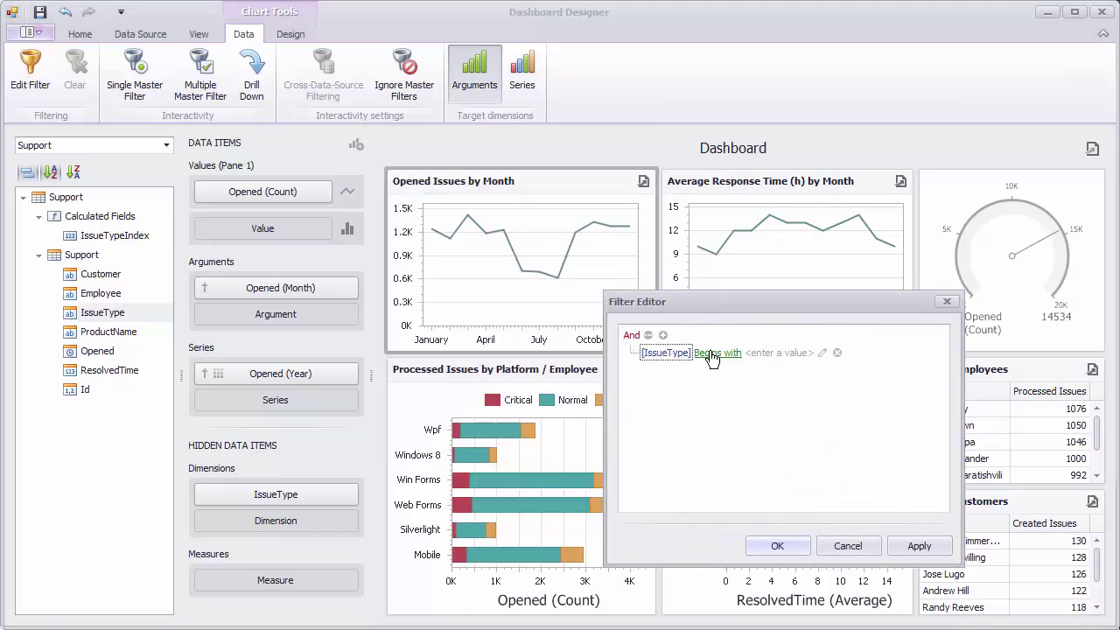
click(774, 353)
click(823, 353)
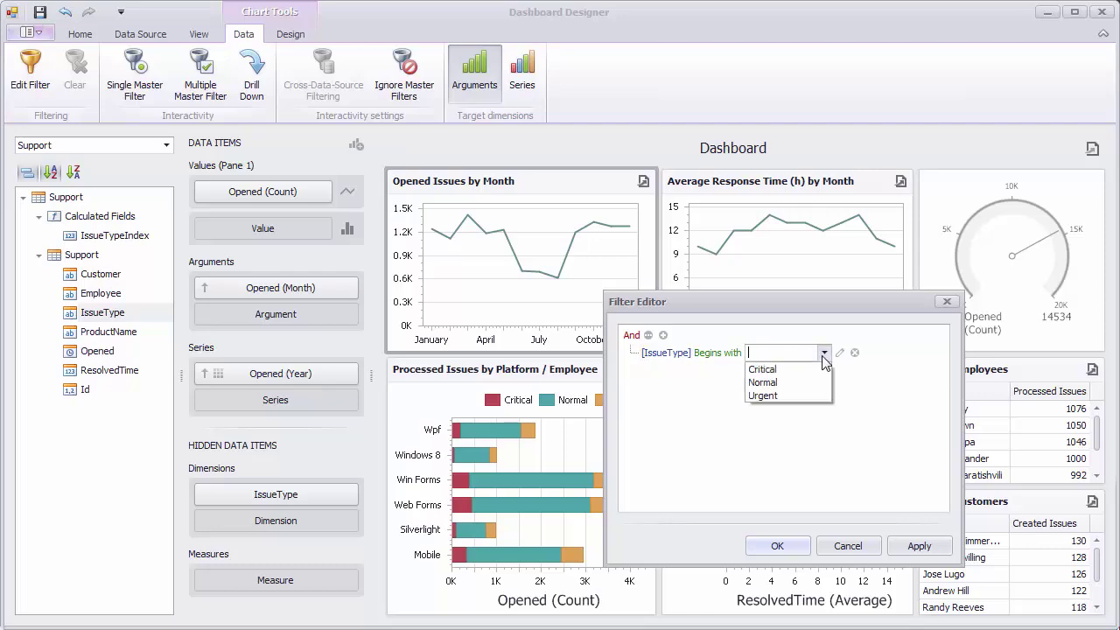
click(805, 370)
click(788, 547)
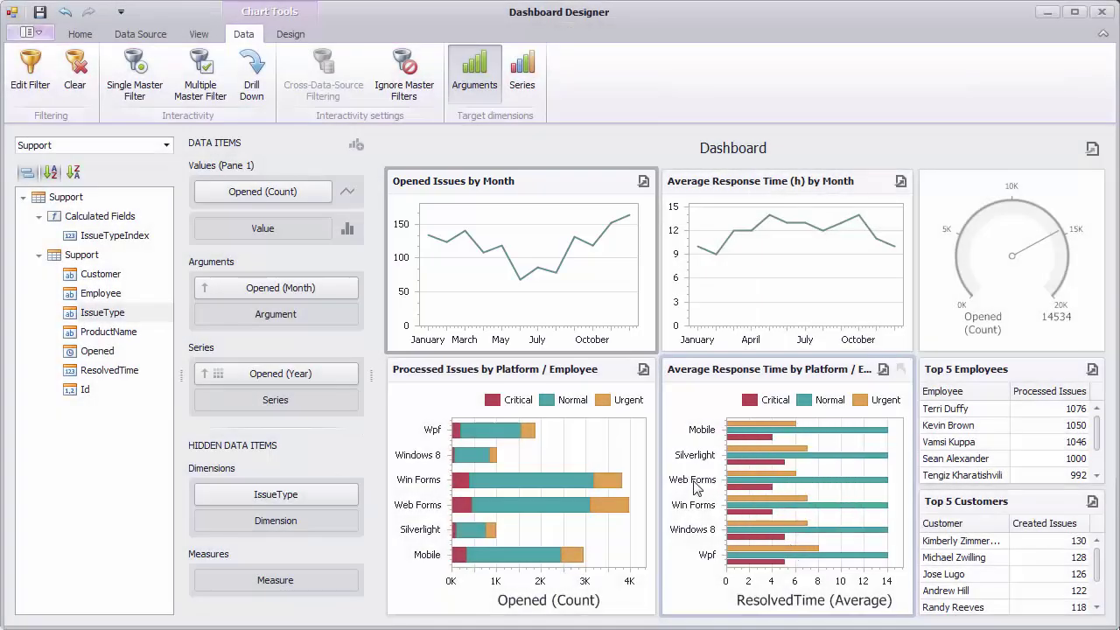
- Remove the hidden IssueTypeIndex measure from the Processed Issues by Platform / Employee chart
mouse_move(578, 422)
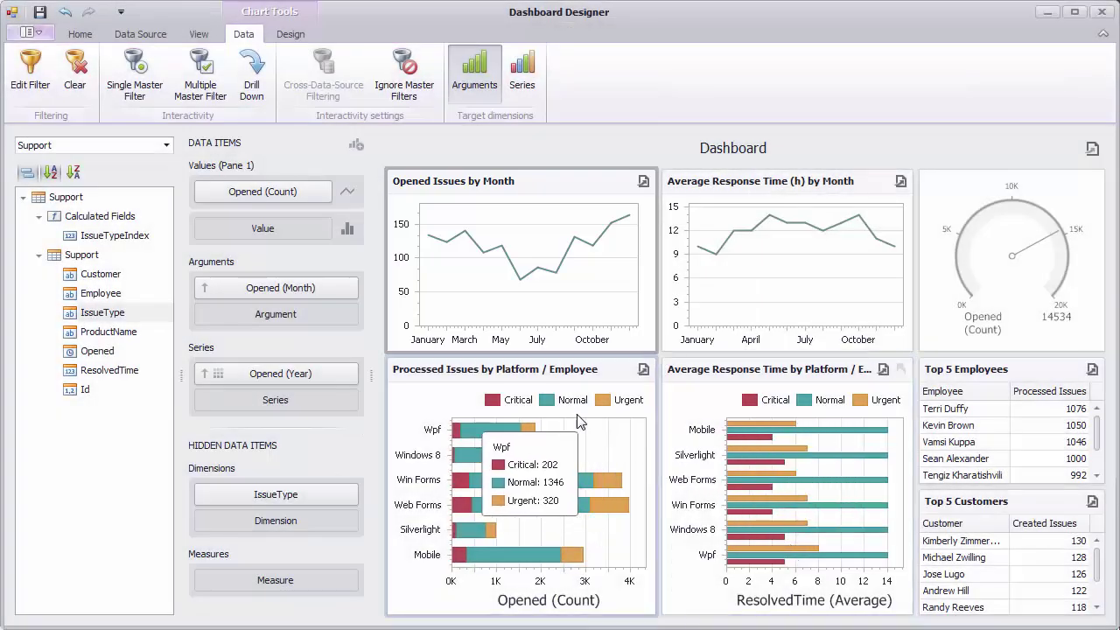
click(499, 373)
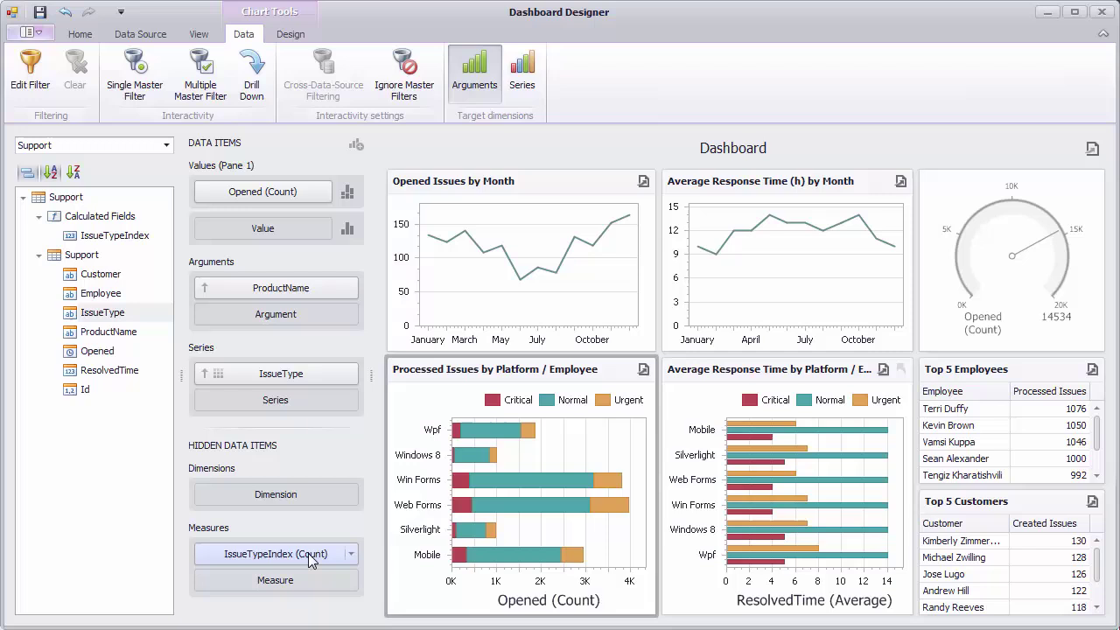
drag(308, 552, 151, 489)
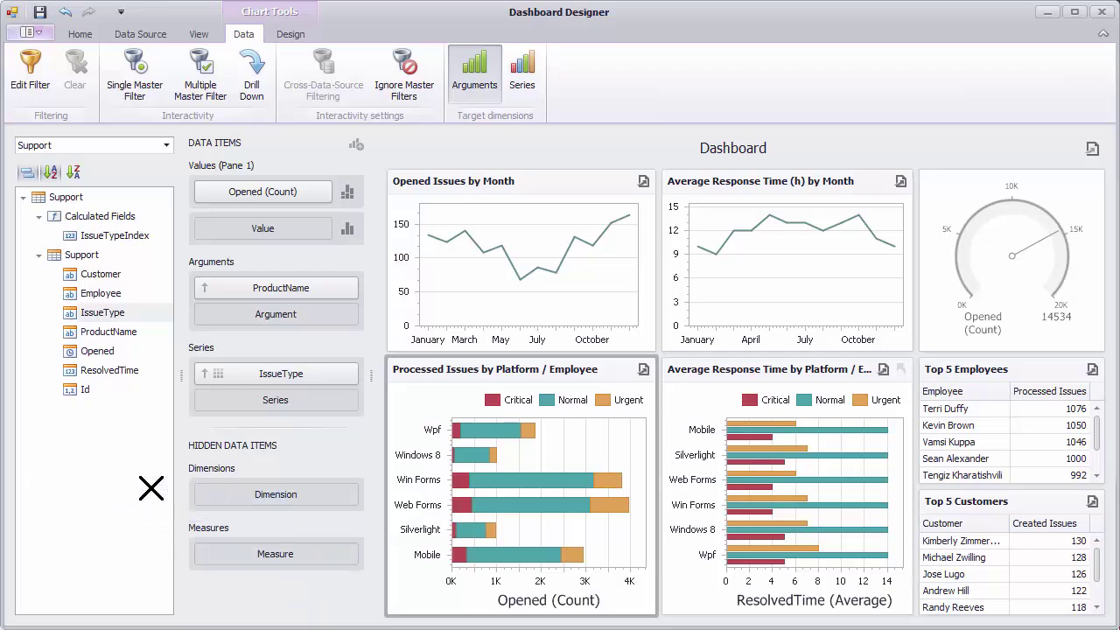
- Sort the ProductName platforms by Opened (Count)
click(350, 288)
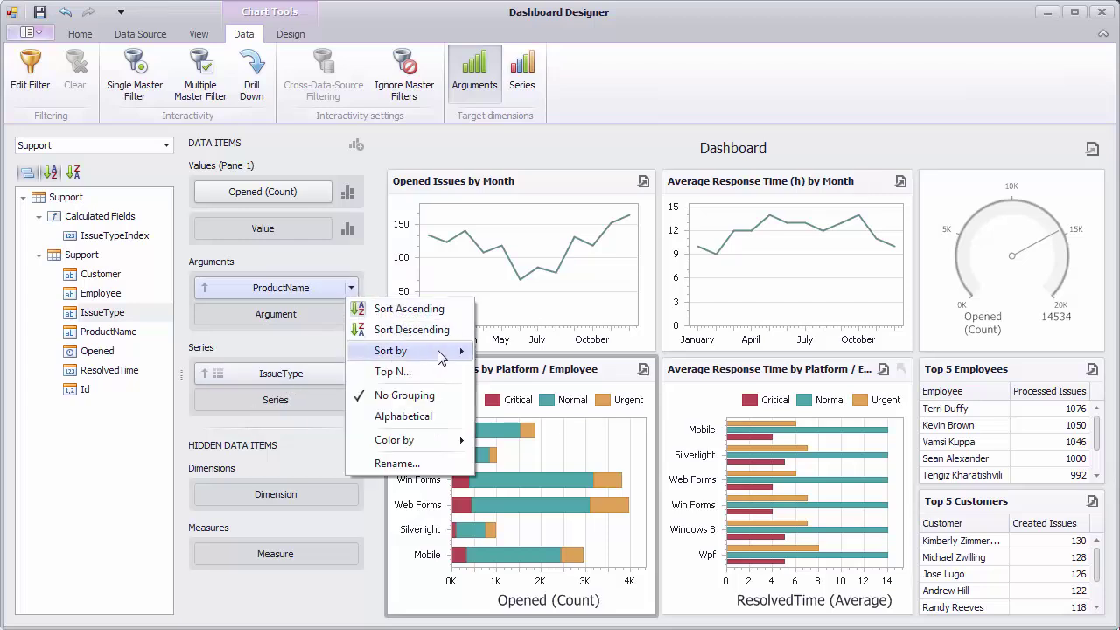
mouse_move(443, 357)
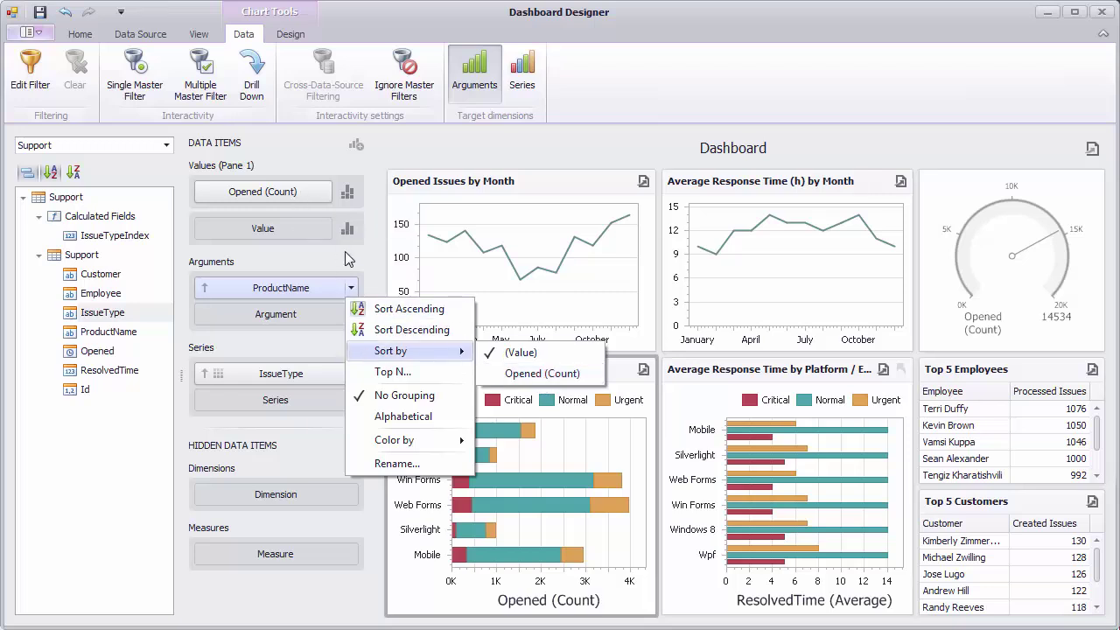
click(589, 378)
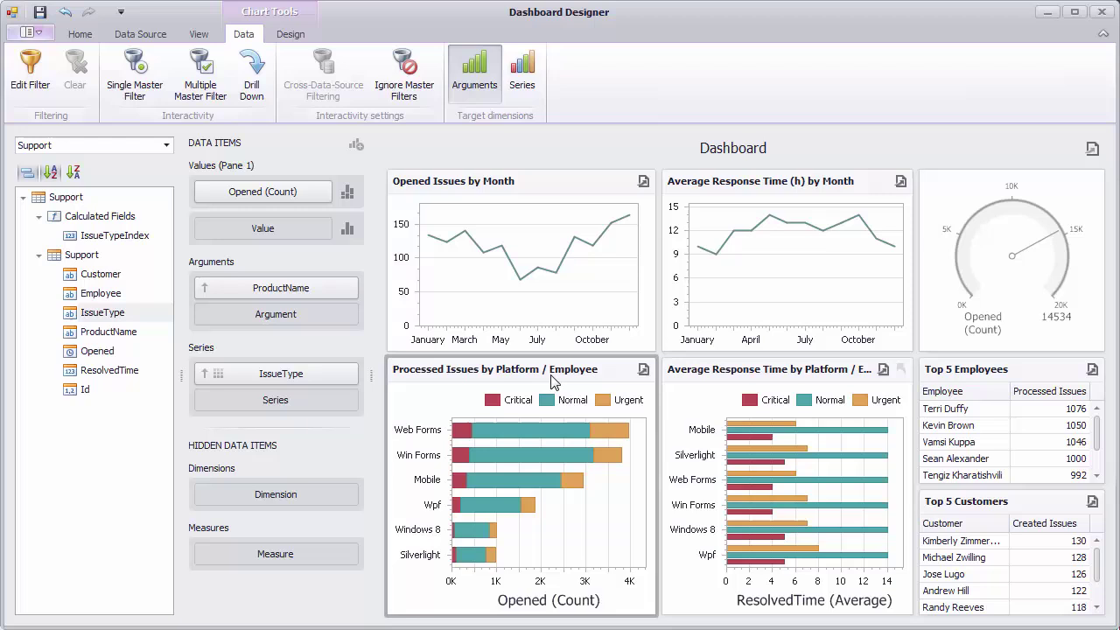
- Sort platforms descending and add IssueTypeIndex as a hidden measure summarized as Count
click(351, 288)
click(426, 337)
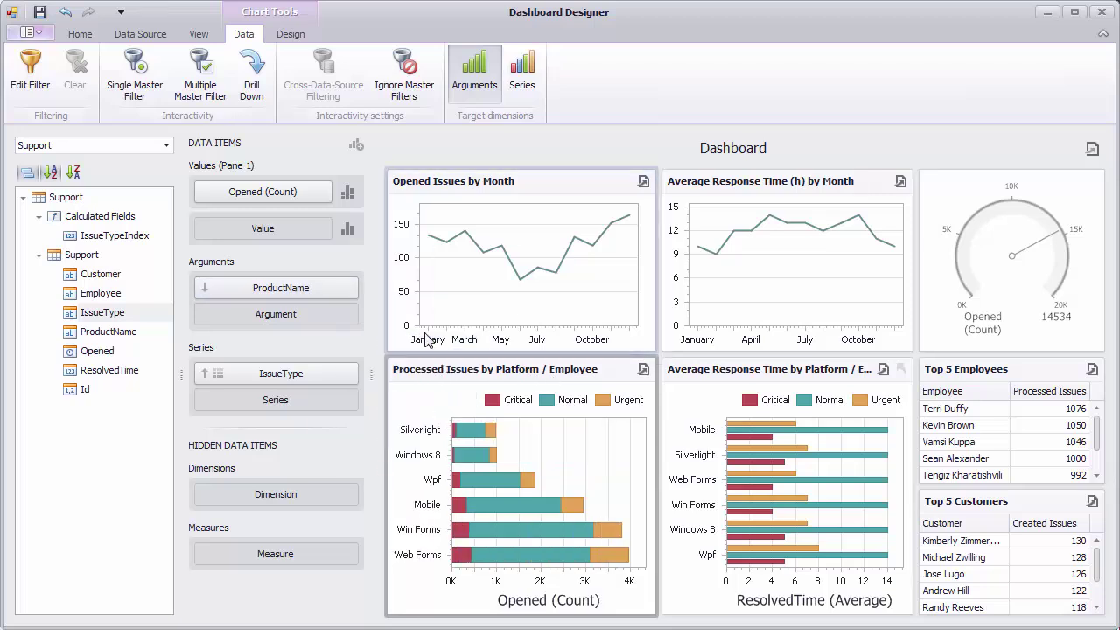
mouse_move(464, 431)
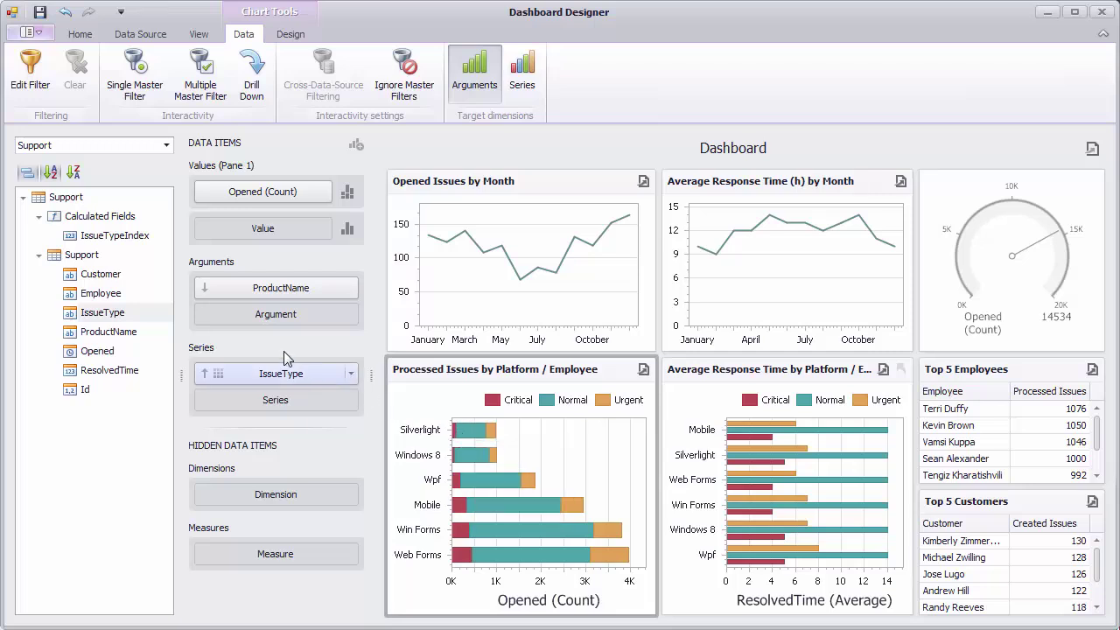
click(133, 238)
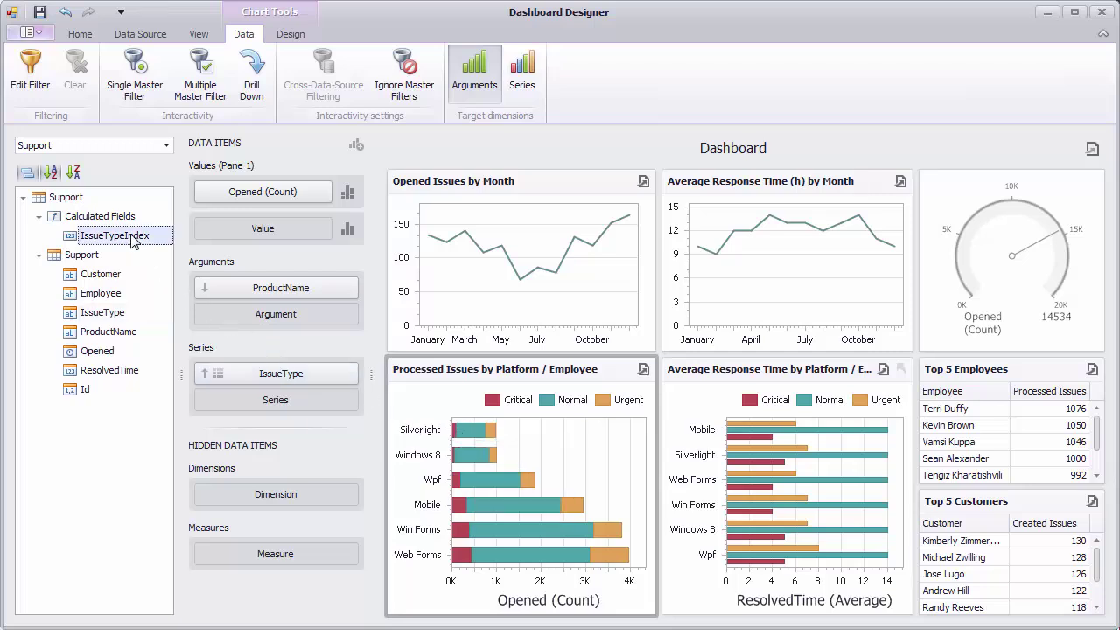
drag(132, 242, 295, 564)
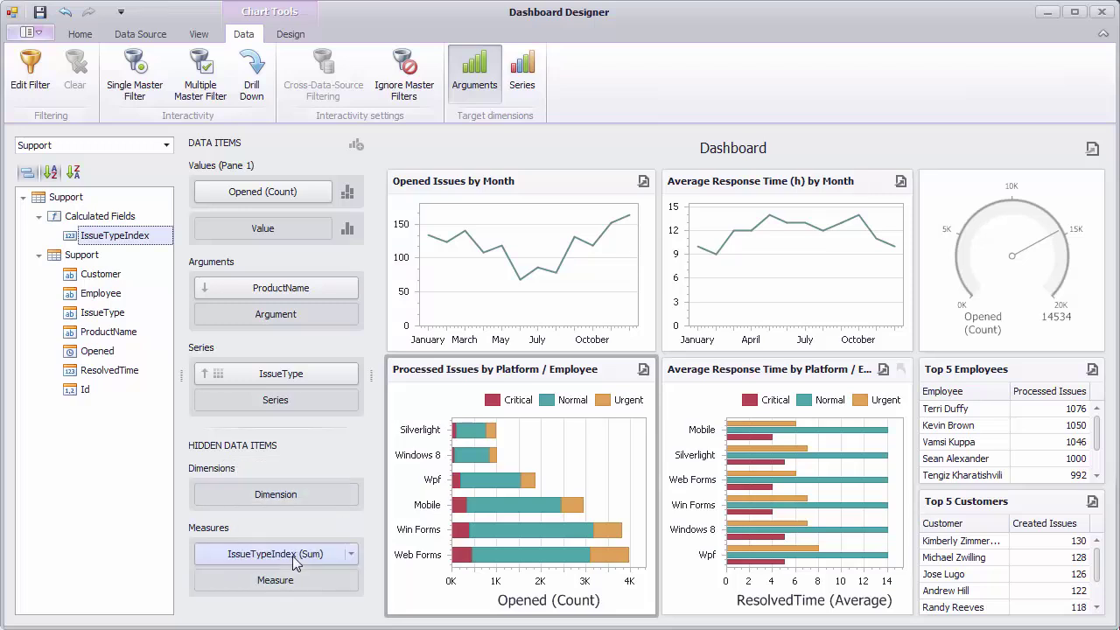
click(351, 553)
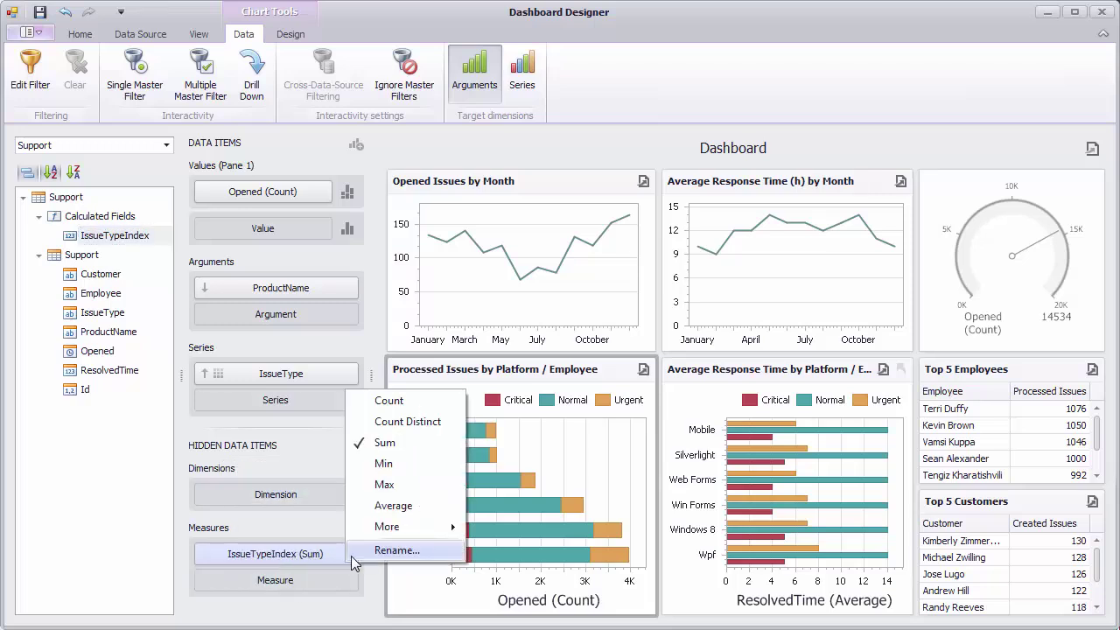
click(429, 404)
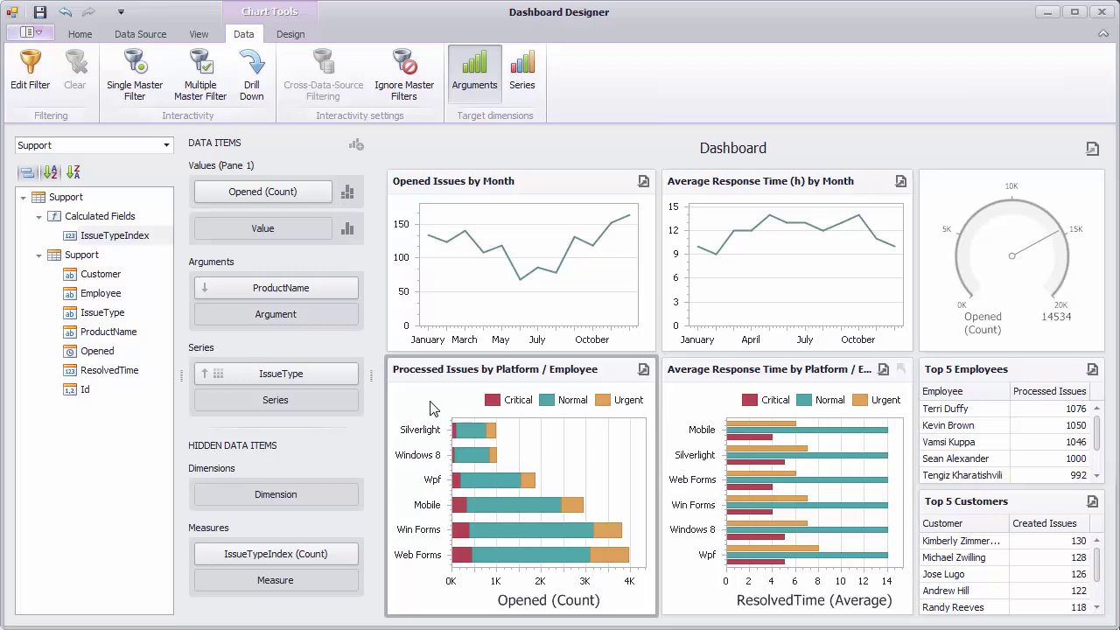
- Sort the IssueType series by IssueTypeIndex (Count), descending: Normal, Urgent, Critical
click(351, 374)
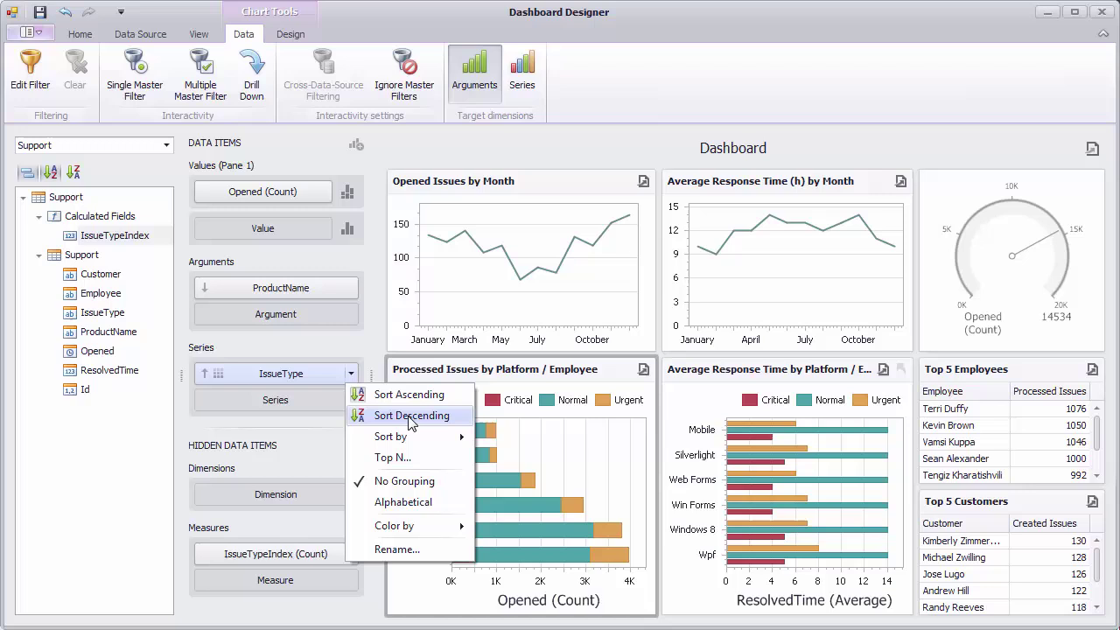
mouse_move(435, 440)
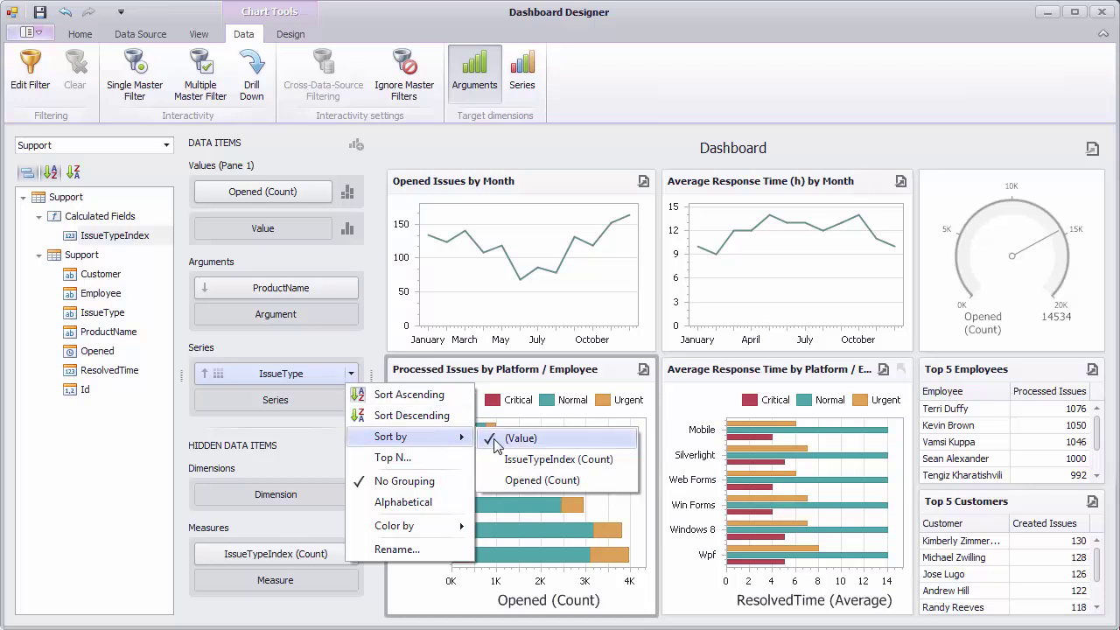
click(598, 466)
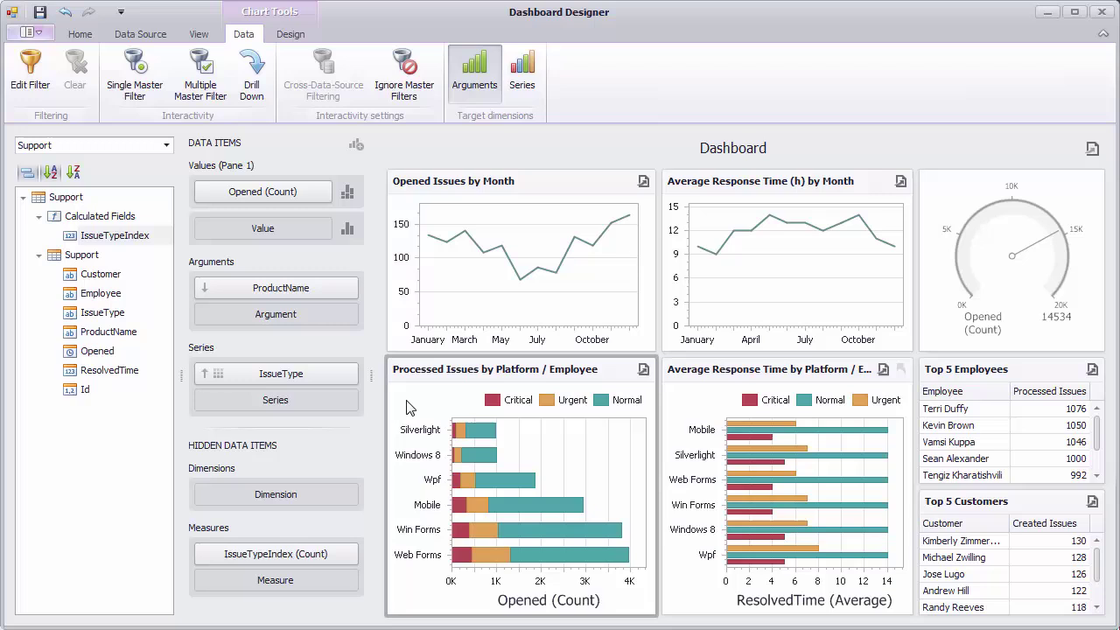
click(352, 374)
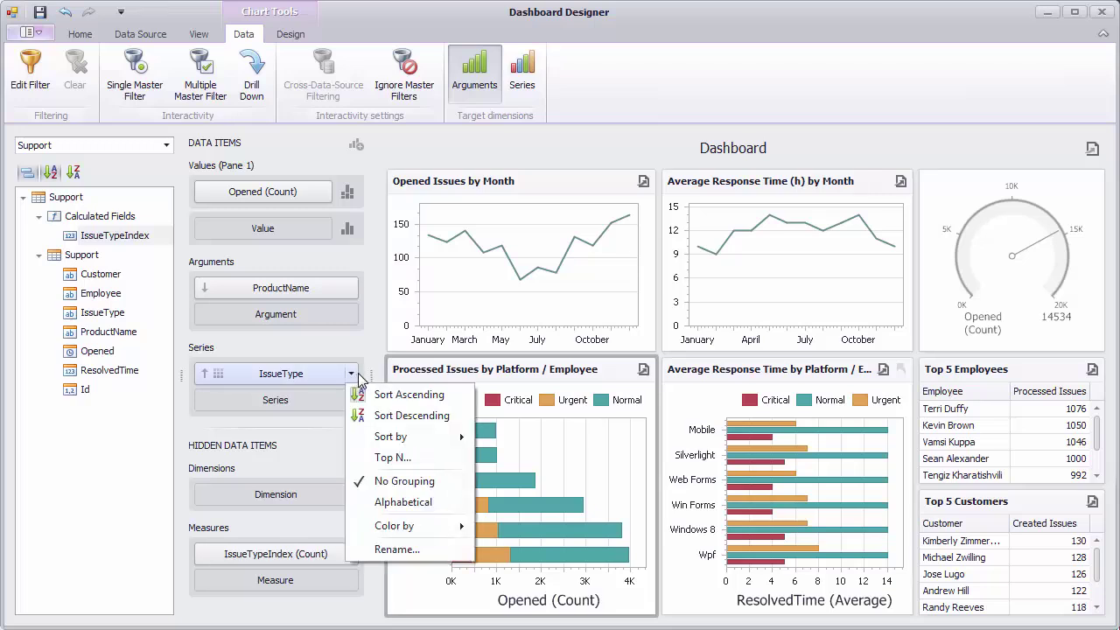
click(405, 416)
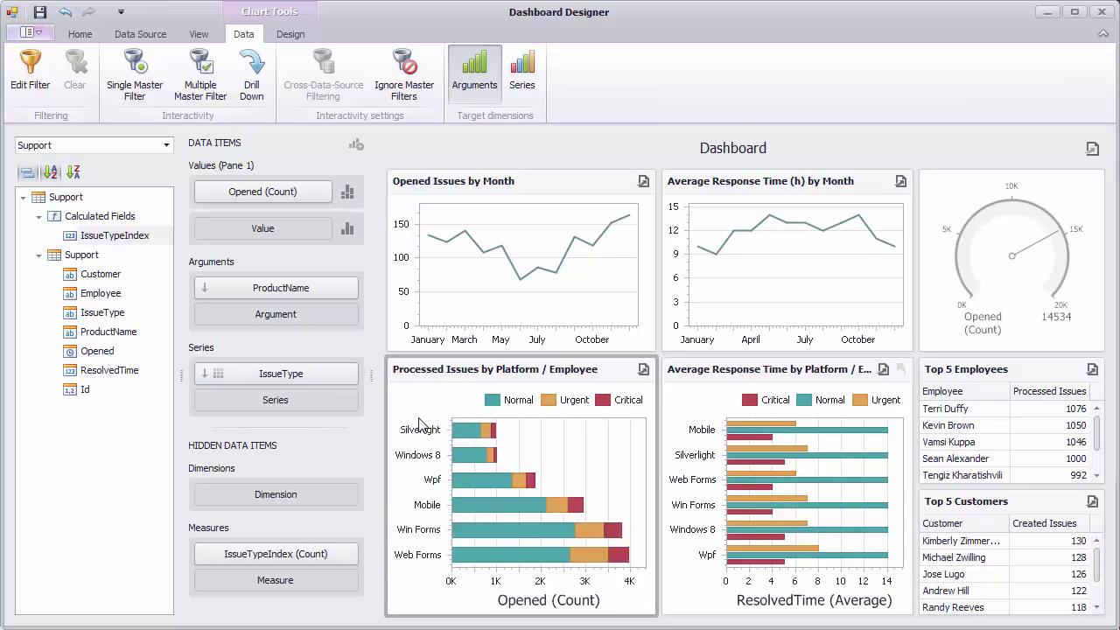
mouse_move(459, 432)
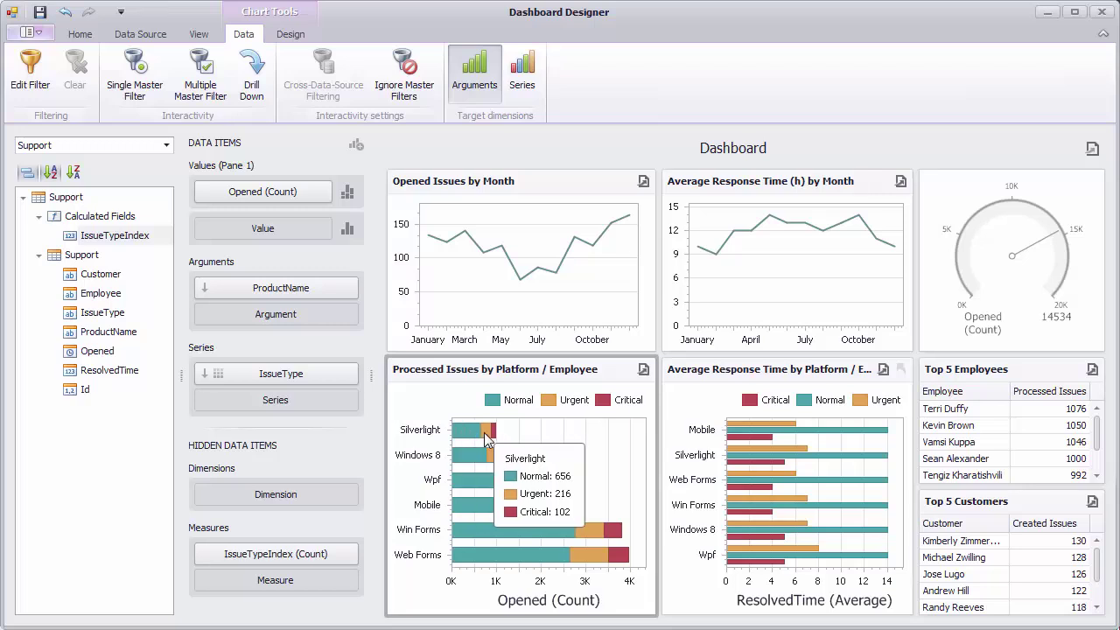